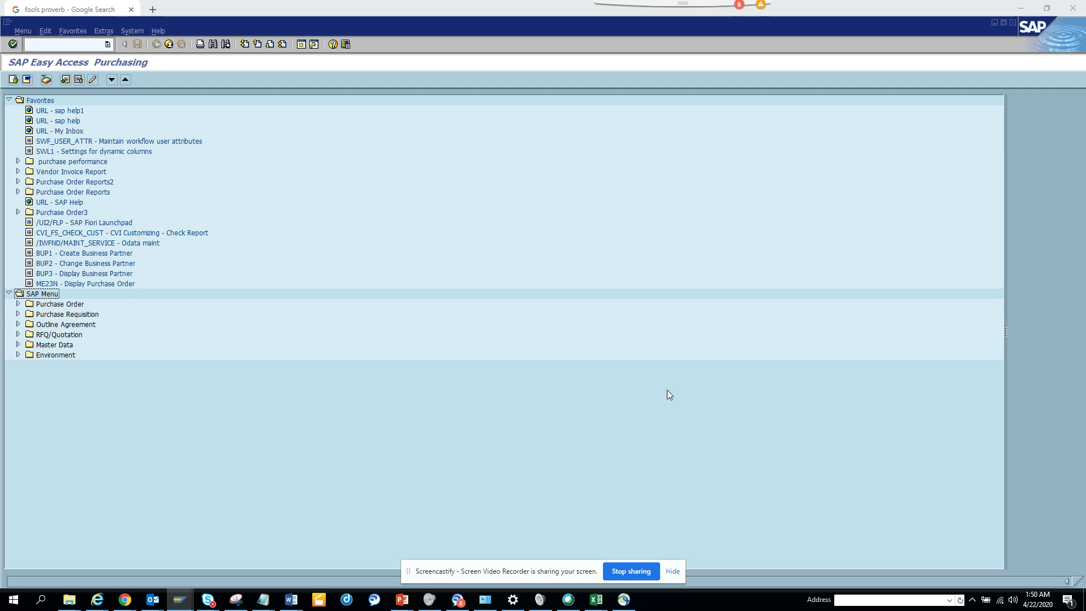
# Step: Start transaction FAGL_CHECK_DOC_SPLIT from the command field's transaction history
pyautogui.click(107, 45)
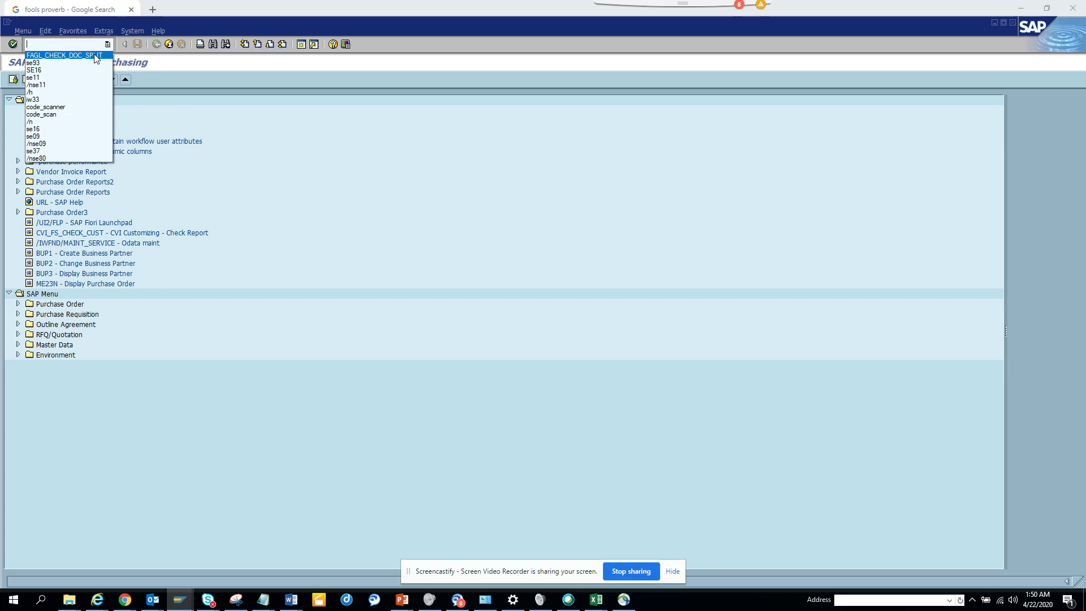
pyautogui.click(96, 56)
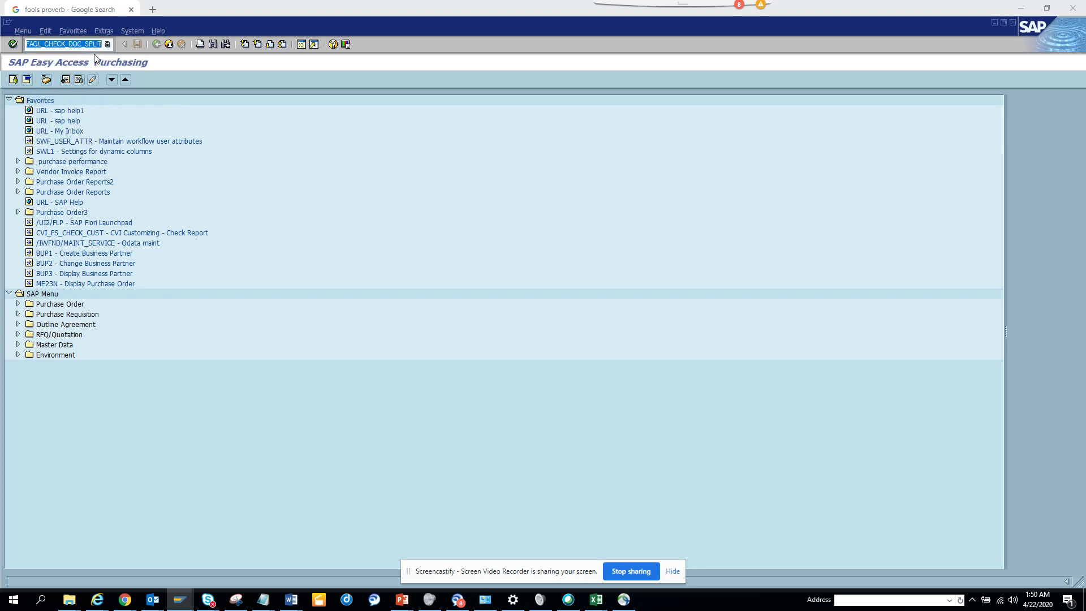
pyautogui.press('End')
pyautogui.press('Return')
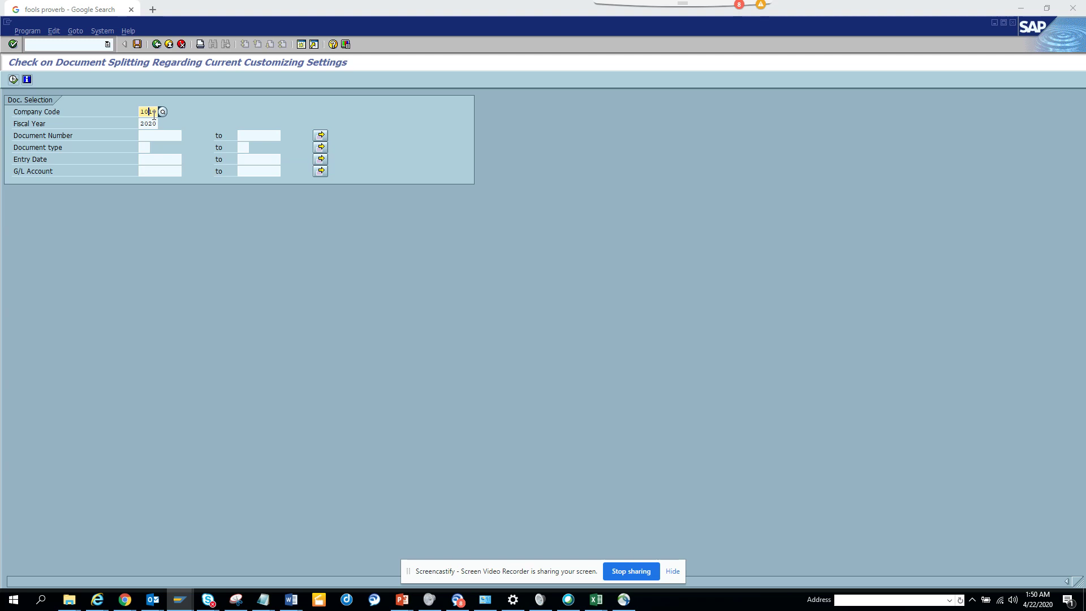
# Step: Run the check for company code 1000, then switch the company code to 1010
pyautogui.moveTo(148, 113); pyautogui.dragTo(162, 123)
pyautogui.click(13, 79)
pyautogui.click(150, 112)
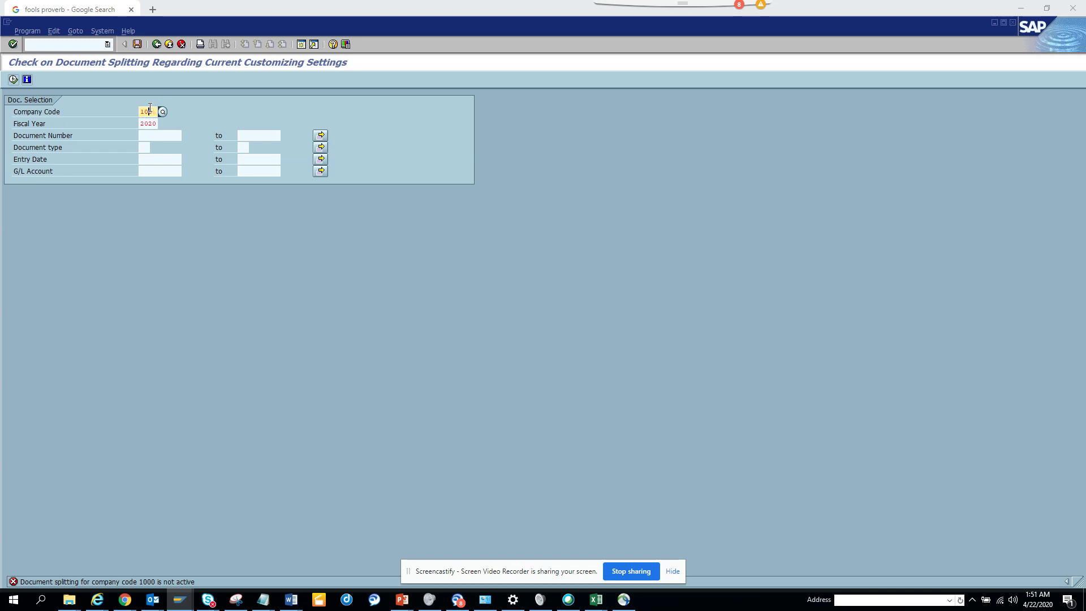
pyautogui.write('00')
pyautogui.click(13, 79)
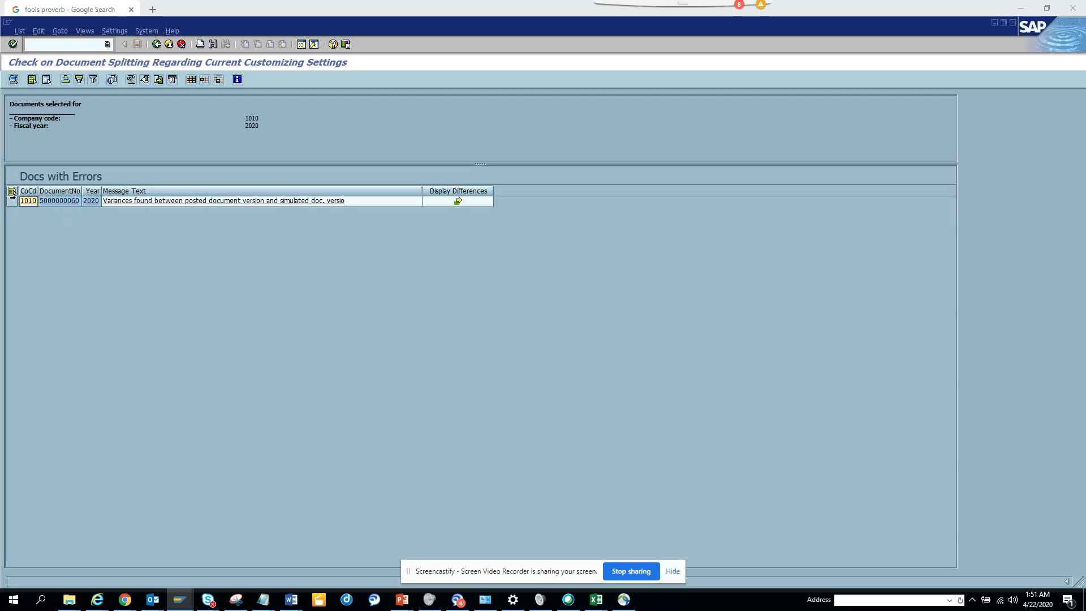
pyautogui.click(11, 200)
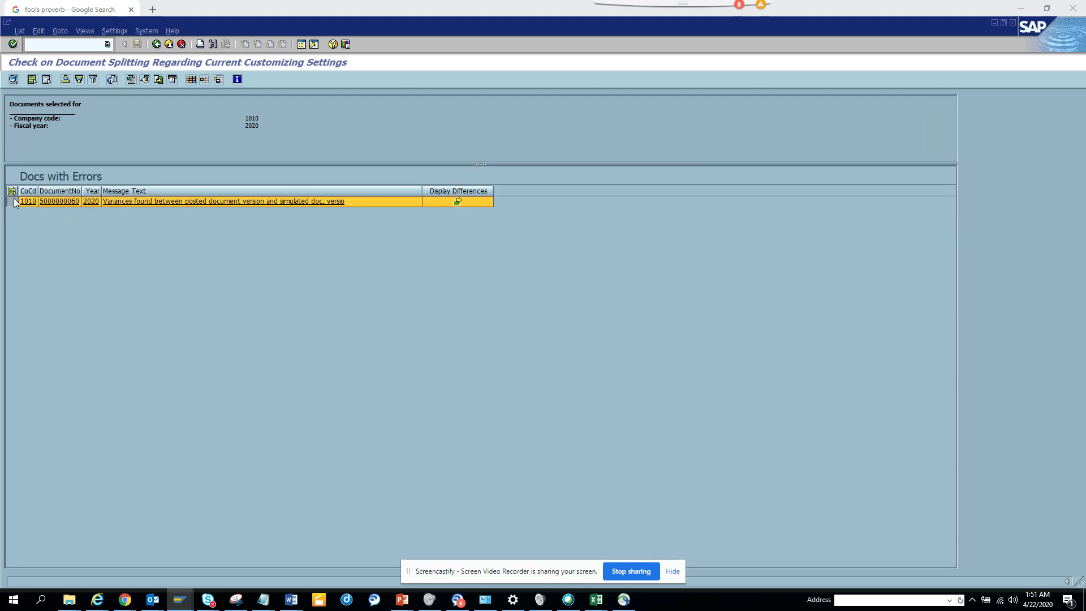
pyautogui.click(461, 201)
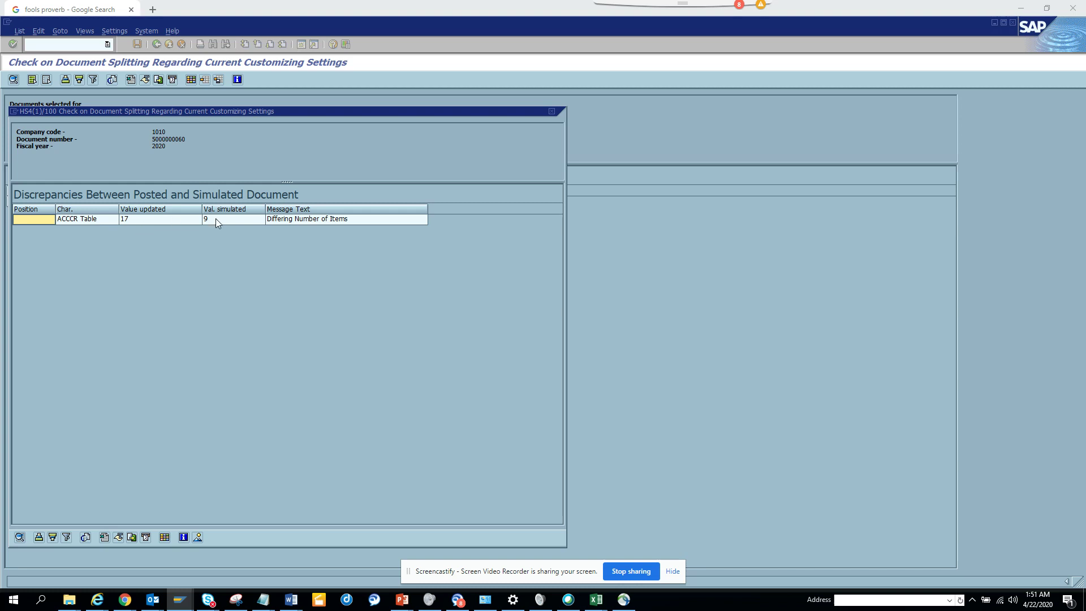
pyautogui.click(552, 112)
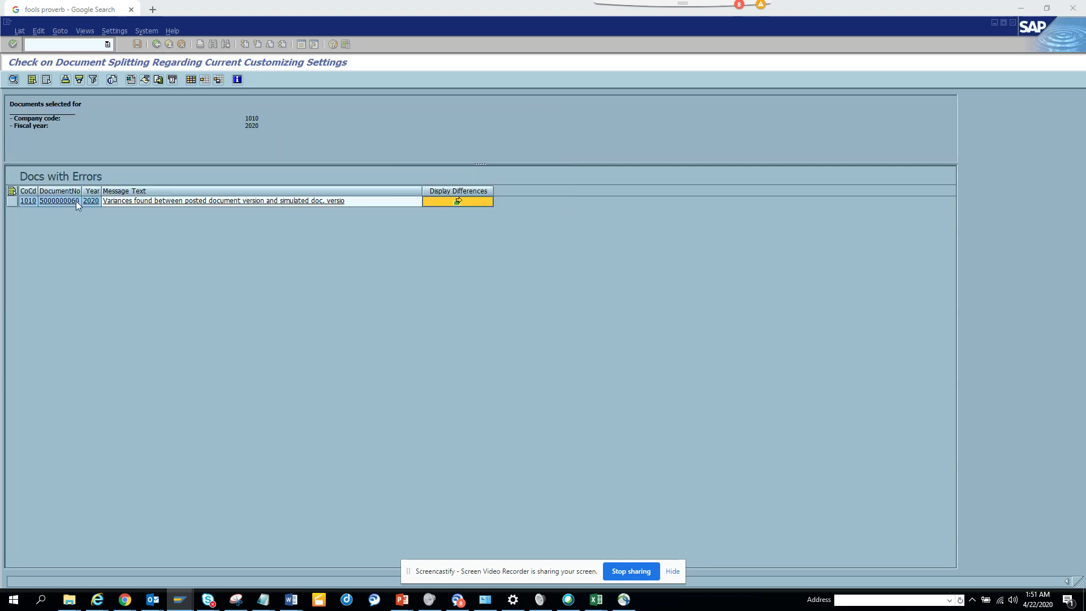
pyautogui.click(61, 201)
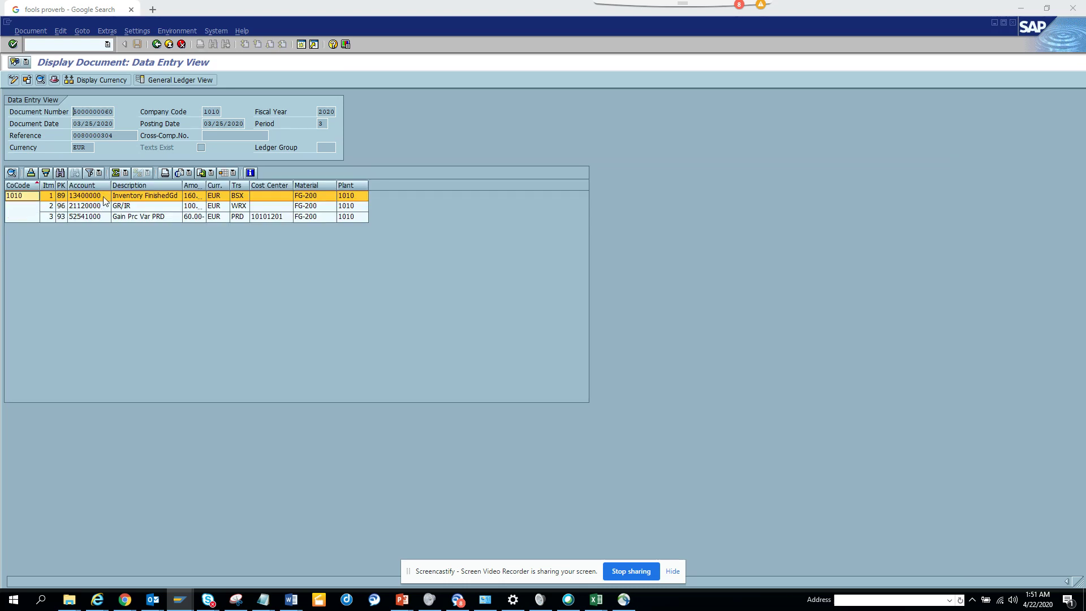
pyautogui.doubleClick(104, 198)
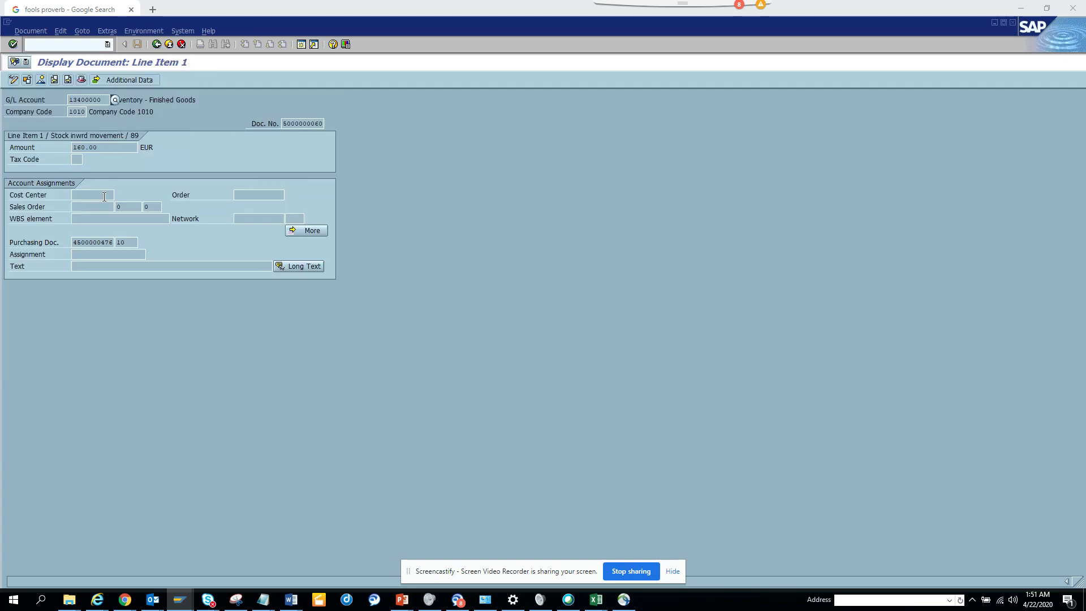
pyautogui.click(156, 45)
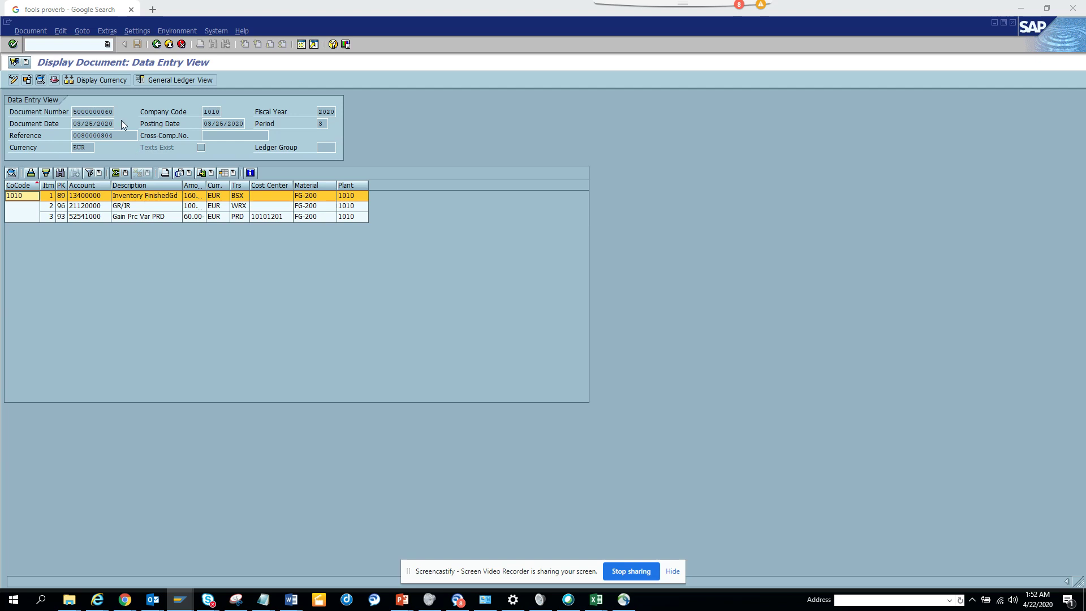
pyautogui.click(174, 83)
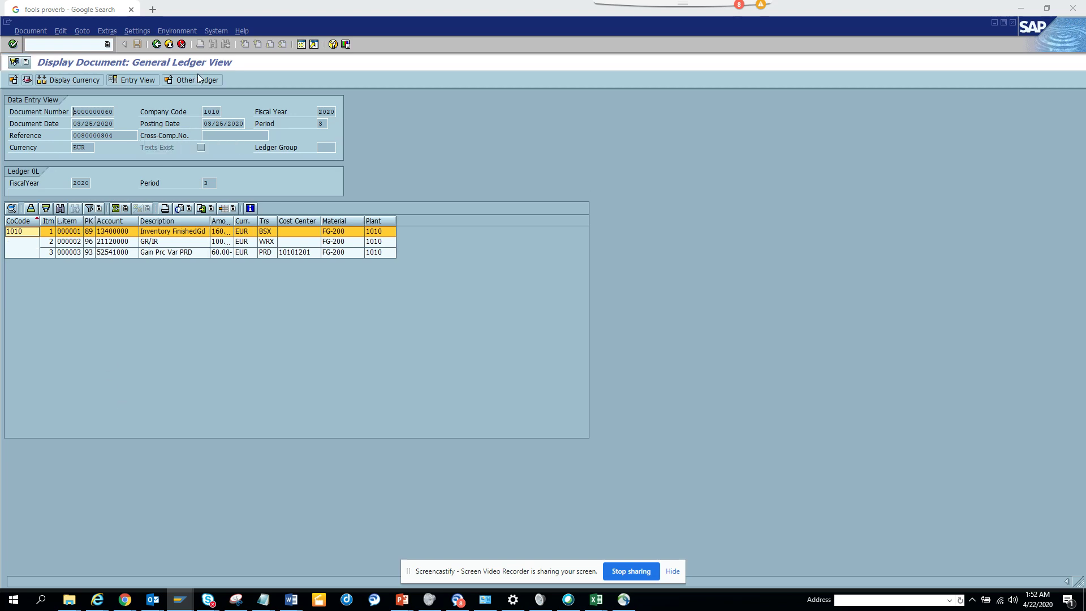
pyautogui.click(157, 45)
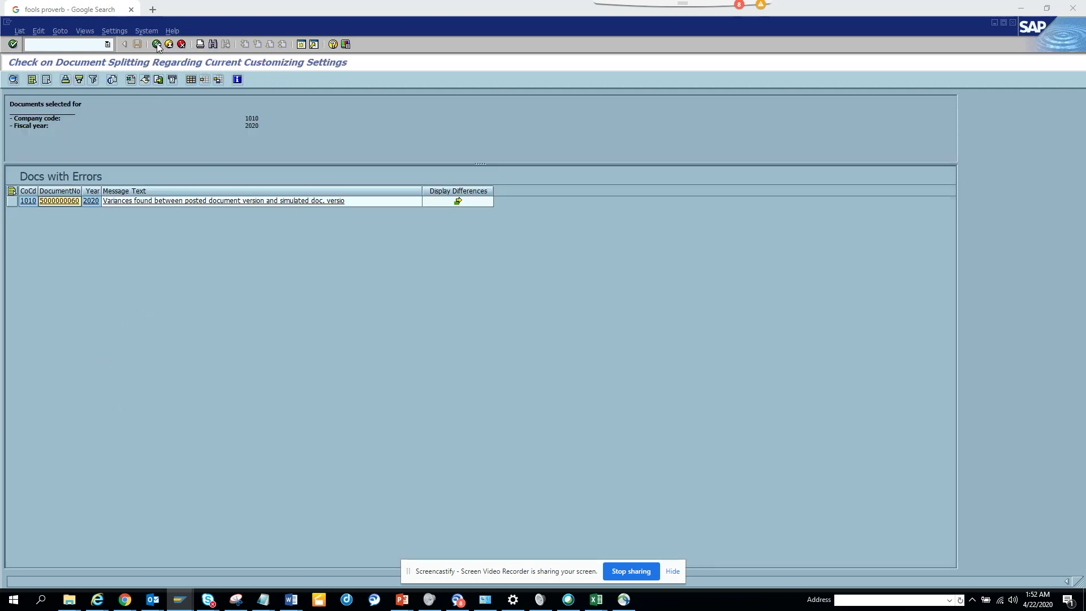
# Step: Go back to the selection screen and change the fiscal year to 2019
pyautogui.click(157, 45)
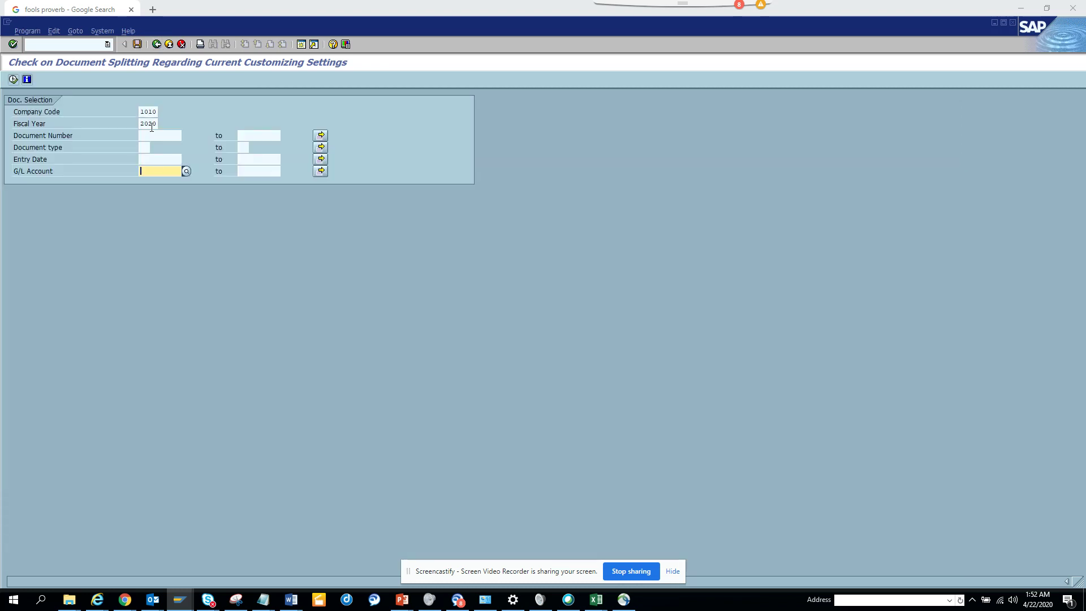
pyautogui.click(152, 126)
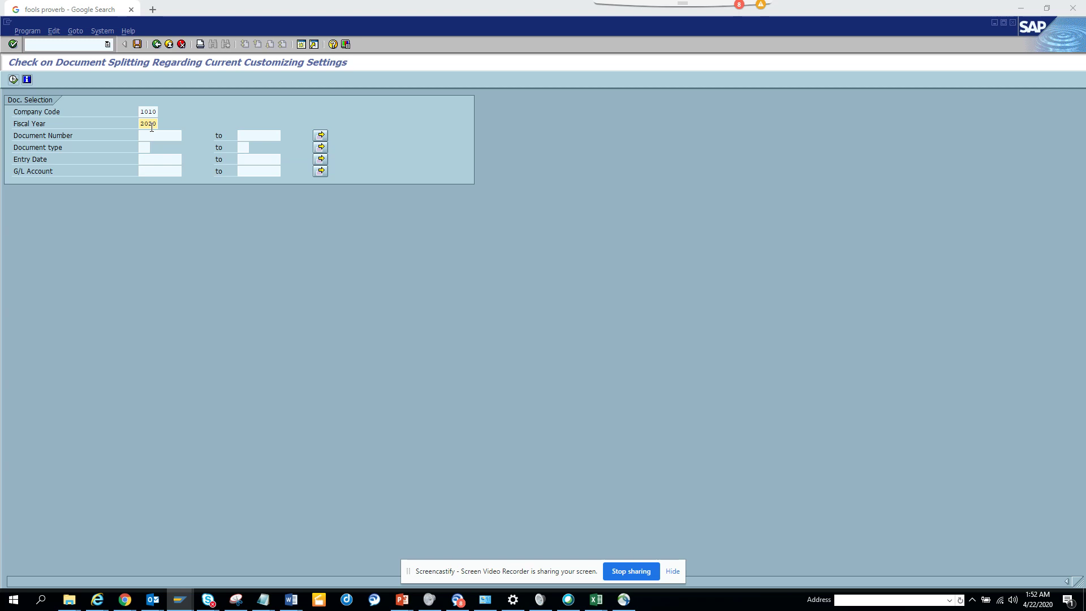
pyautogui.press('BackSpace')
pyautogui.press('BackSpace')
pyautogui.write('21')
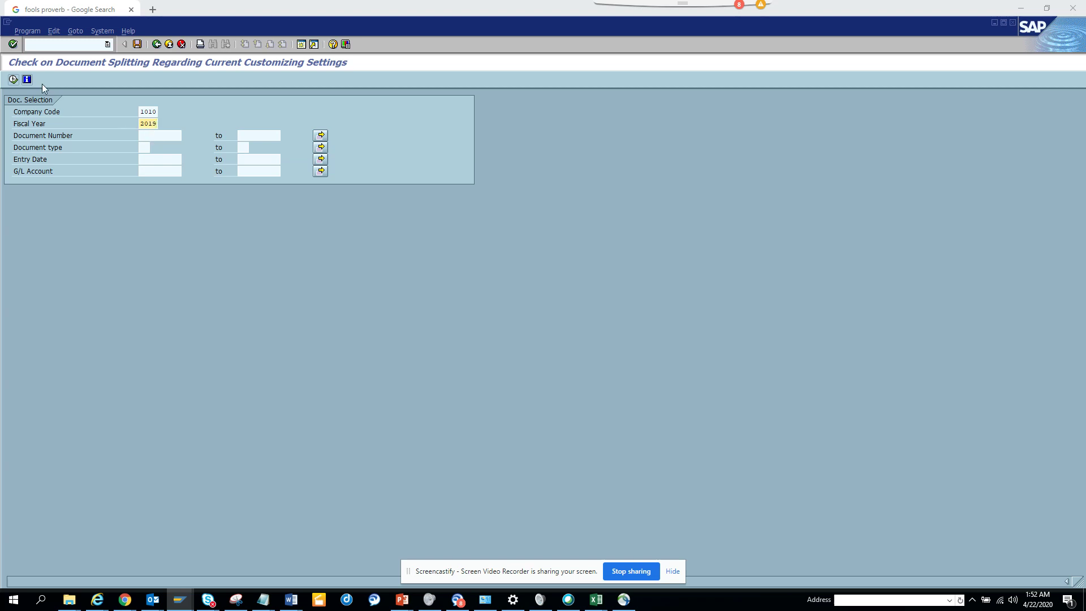